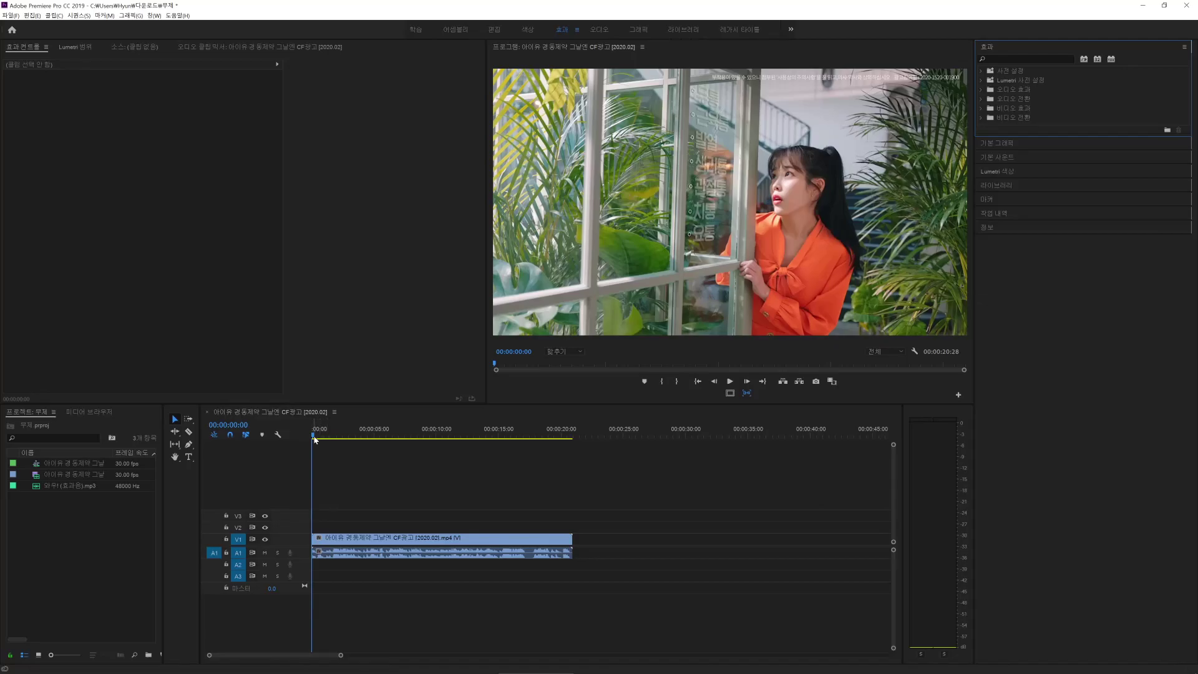
# - Mute audio track A1 and split the clip at 00:00:03:17, where the woman begins to turn around
pyautogui.moveTo(315, 440); pyautogui.dragTo(316, 438)
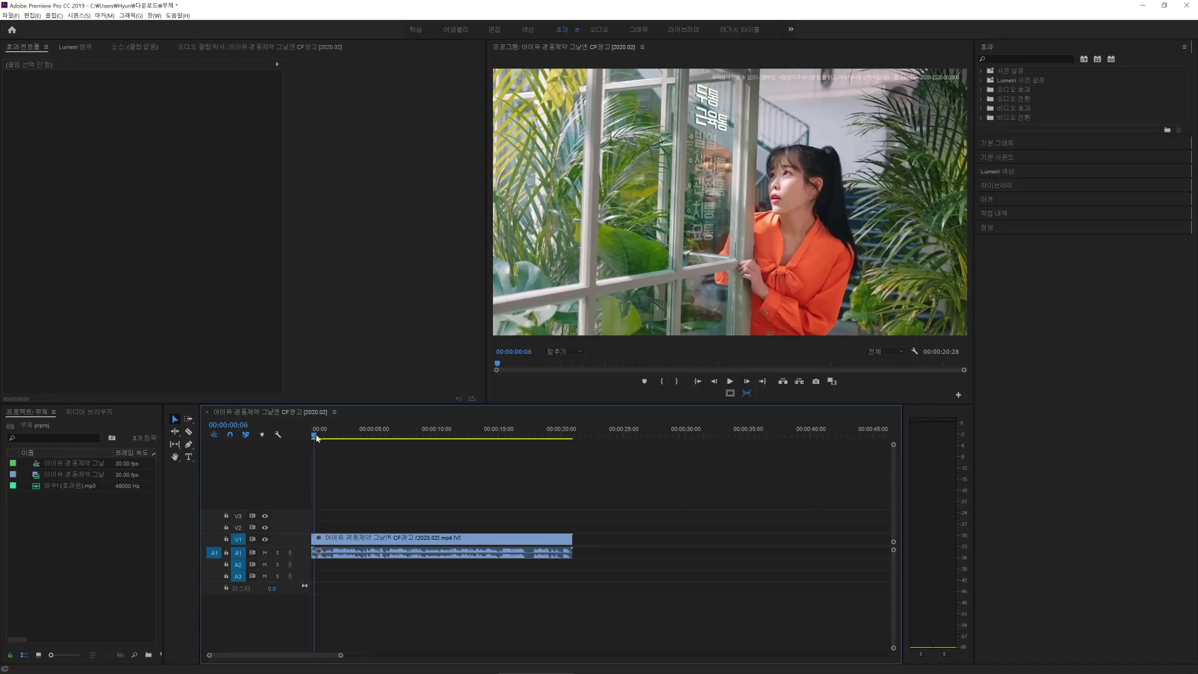
pyautogui.click(265, 553)
pyautogui.moveTo(315, 436); pyautogui.dragTo(353, 444)
pyautogui.press('space')
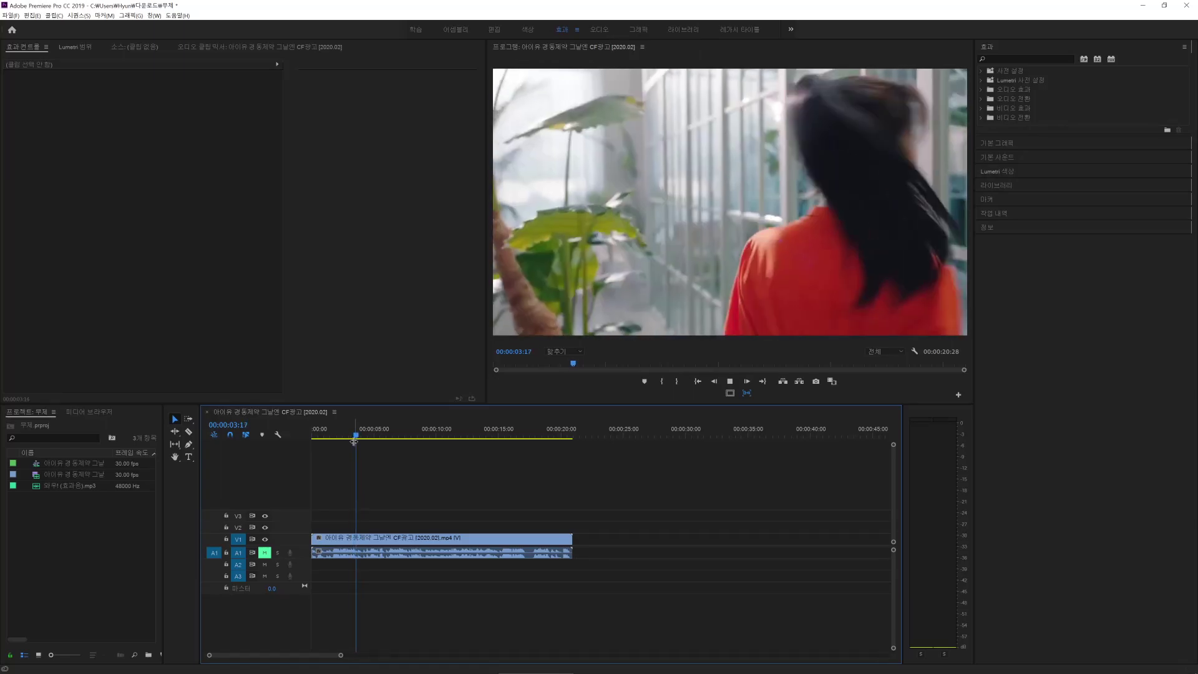
pyautogui.moveTo(354, 442); pyautogui.dragTo(356, 435)
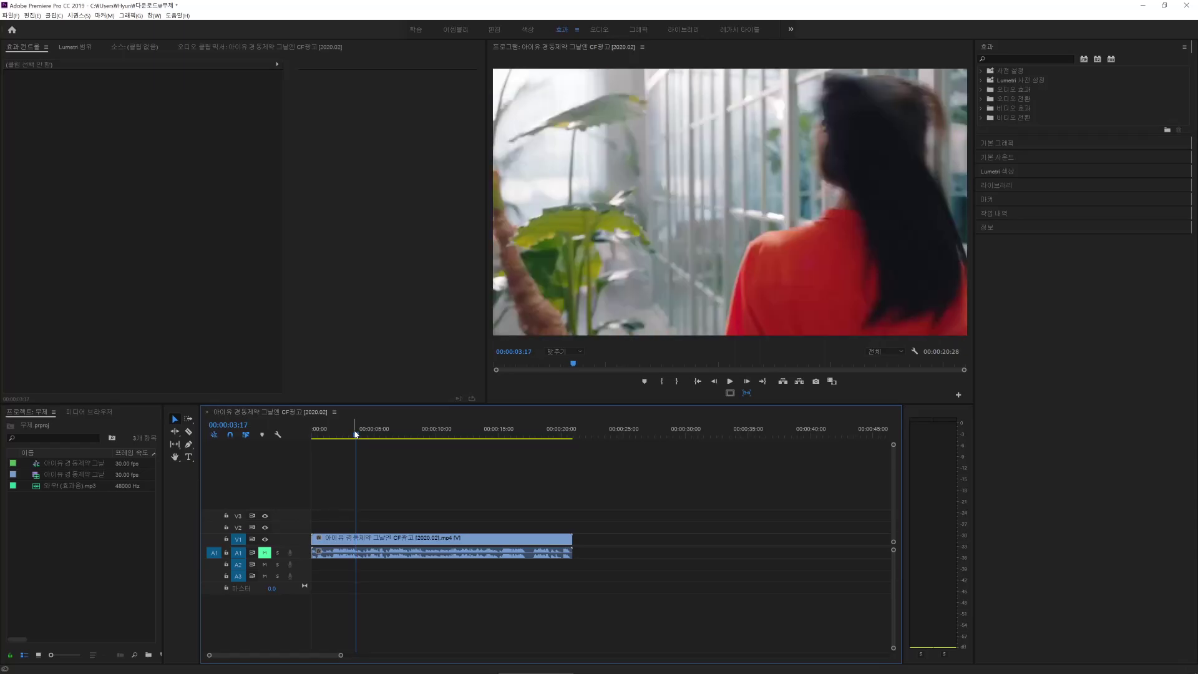
pyautogui.hotkey('ctrl', 'k')
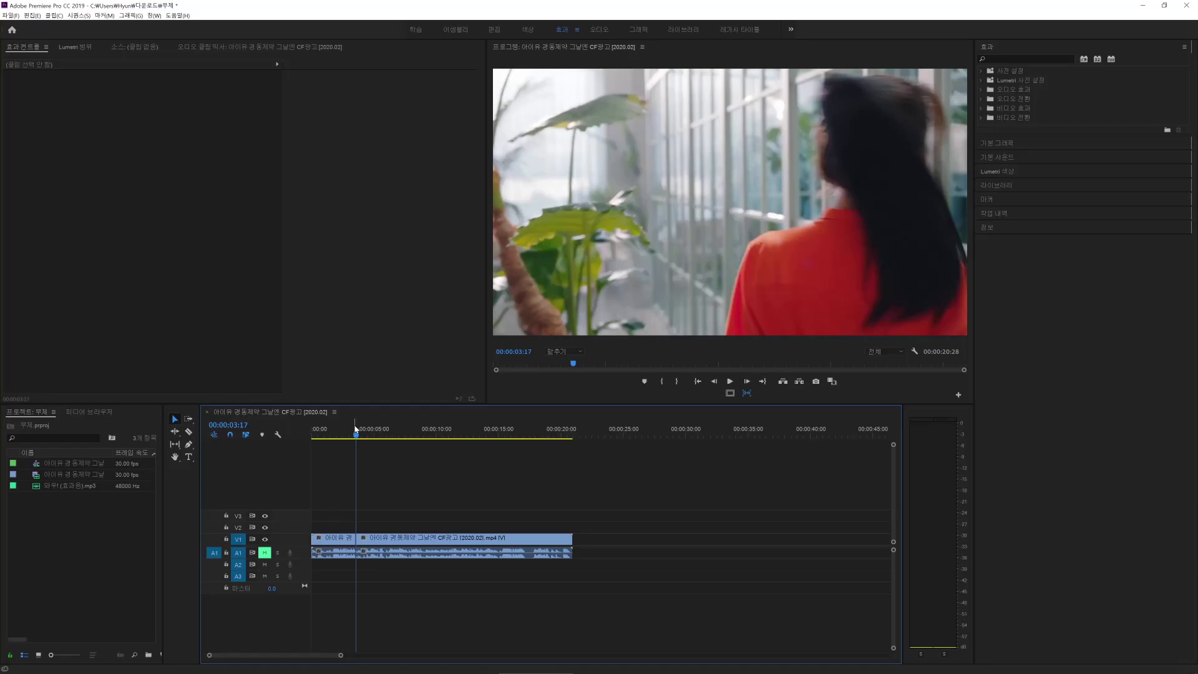
# - Split the clip again at 00:00:07:22, on the last frame before the scene with the hashtag text
pyautogui.press('space')
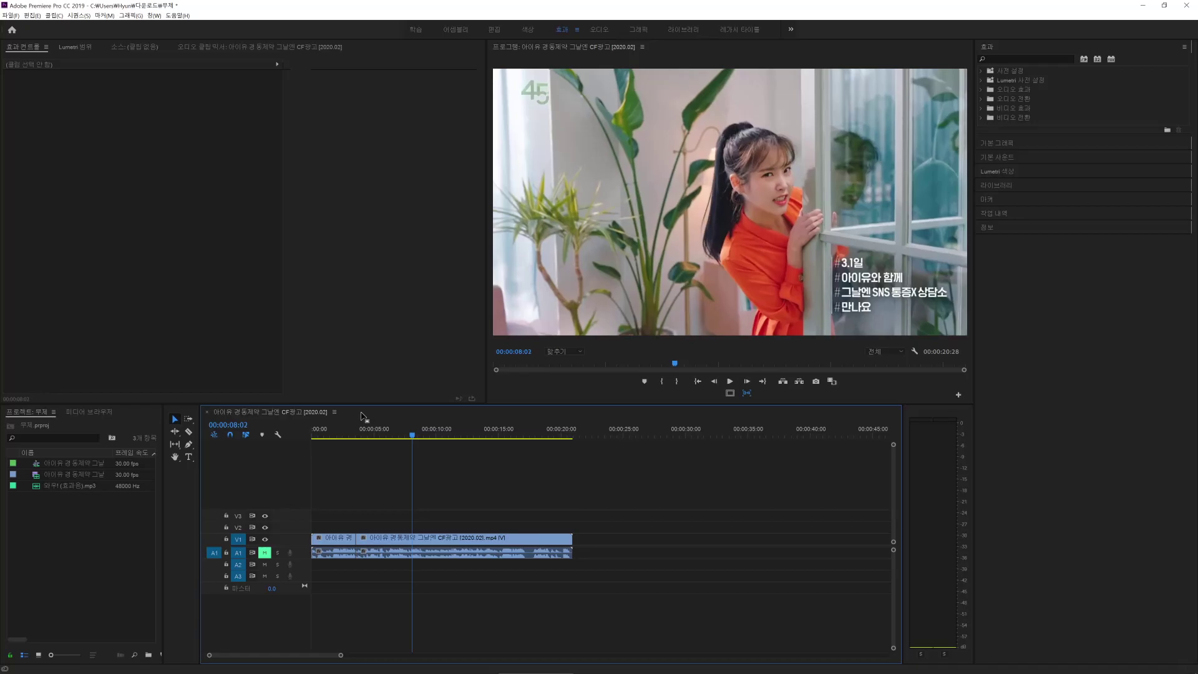
pyautogui.press('Left')
pyautogui.press('Left')
pyautogui.press('Left')
pyautogui.press('Left')
pyautogui.press('Left')
pyautogui.press('Left')
pyautogui.press('Left')
pyautogui.press('Left')
pyautogui.press('Left')
pyautogui.press('Left')
pyautogui.press('Left')
pyautogui.press('Left')
pyautogui.press('Left')
pyautogui.press('Left')
pyautogui.press('Left')
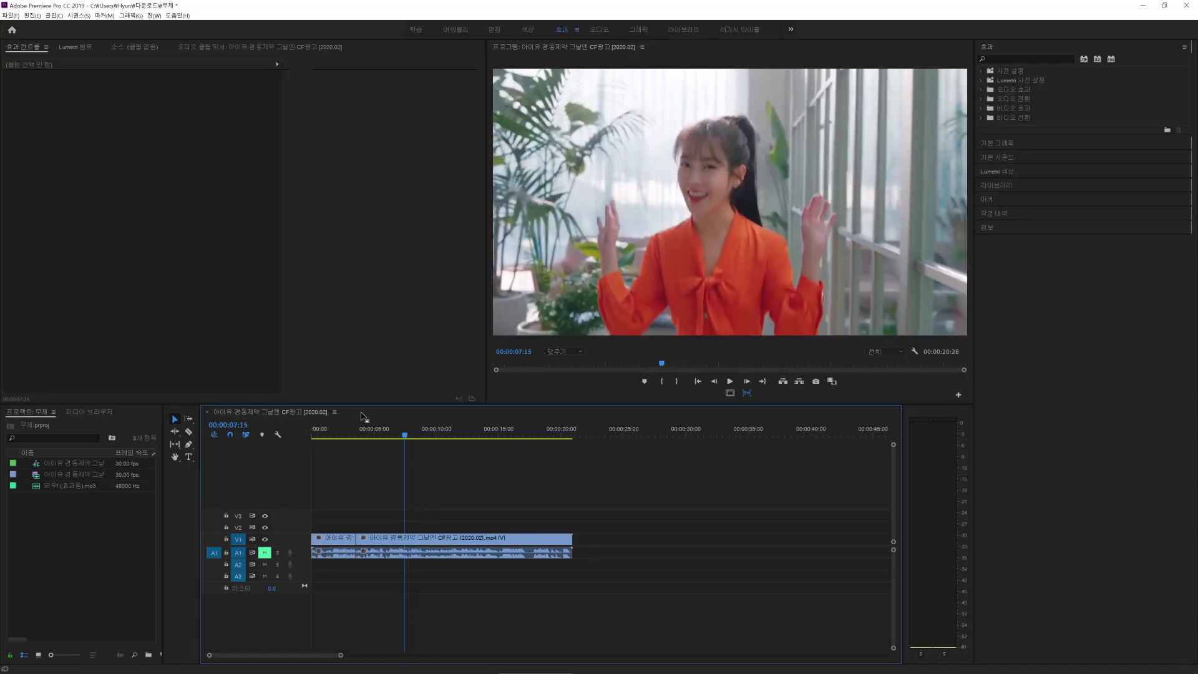
pyautogui.press('Right')
pyautogui.press('Right')
pyautogui.press('Right')
pyautogui.press('Right')
pyautogui.press('Right')
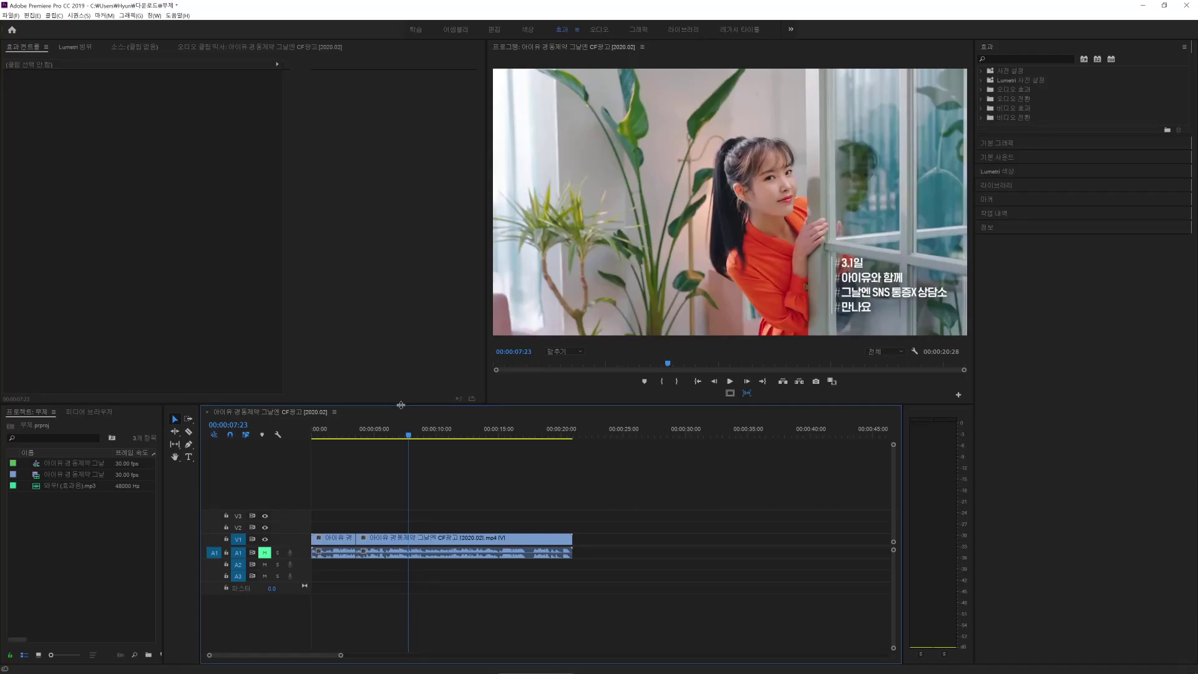
pyautogui.press('Left')
pyautogui.hotkey('ctrl', 'k')
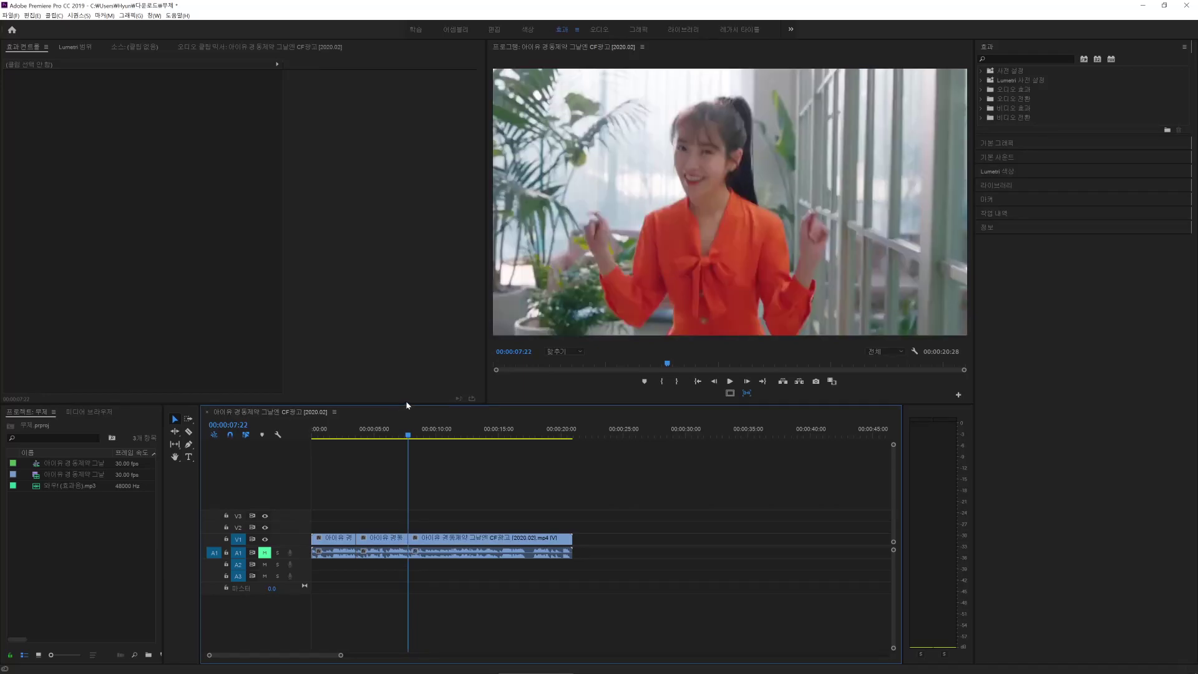
# - Duplicate the middle video segment onto track V2, directly above the original, starting at 00:00:03:20
pyautogui.moveTo(346, 442); pyautogui.dragTo(357, 442)
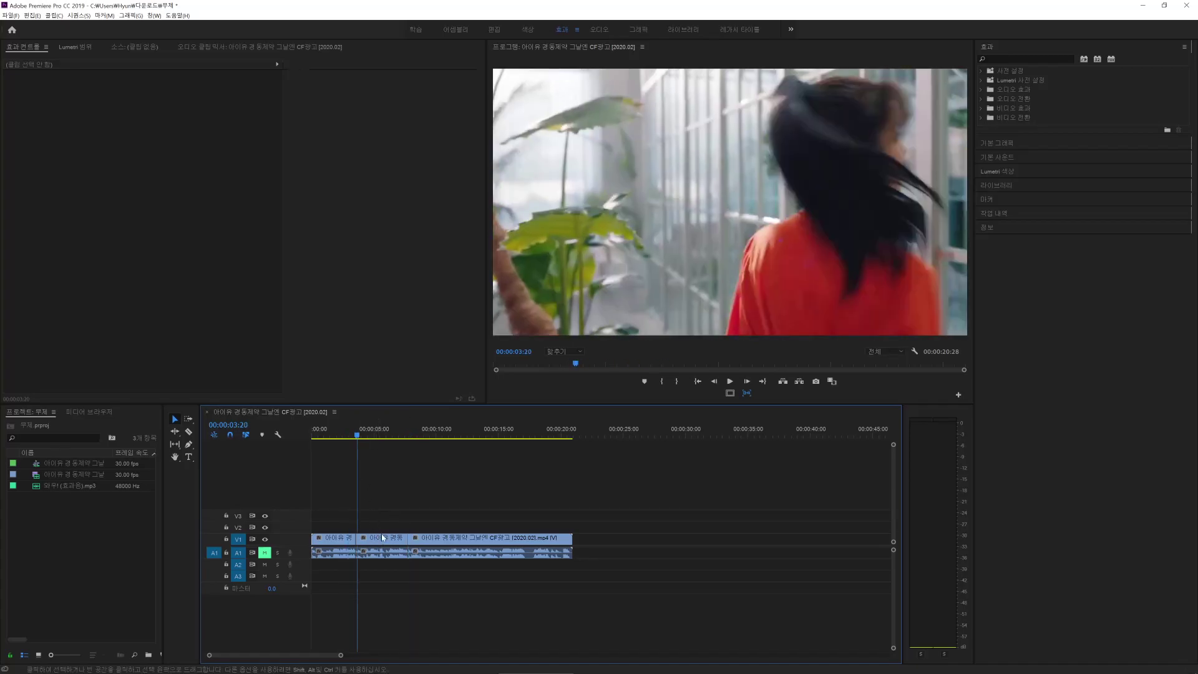
pyautogui.click(390, 537)
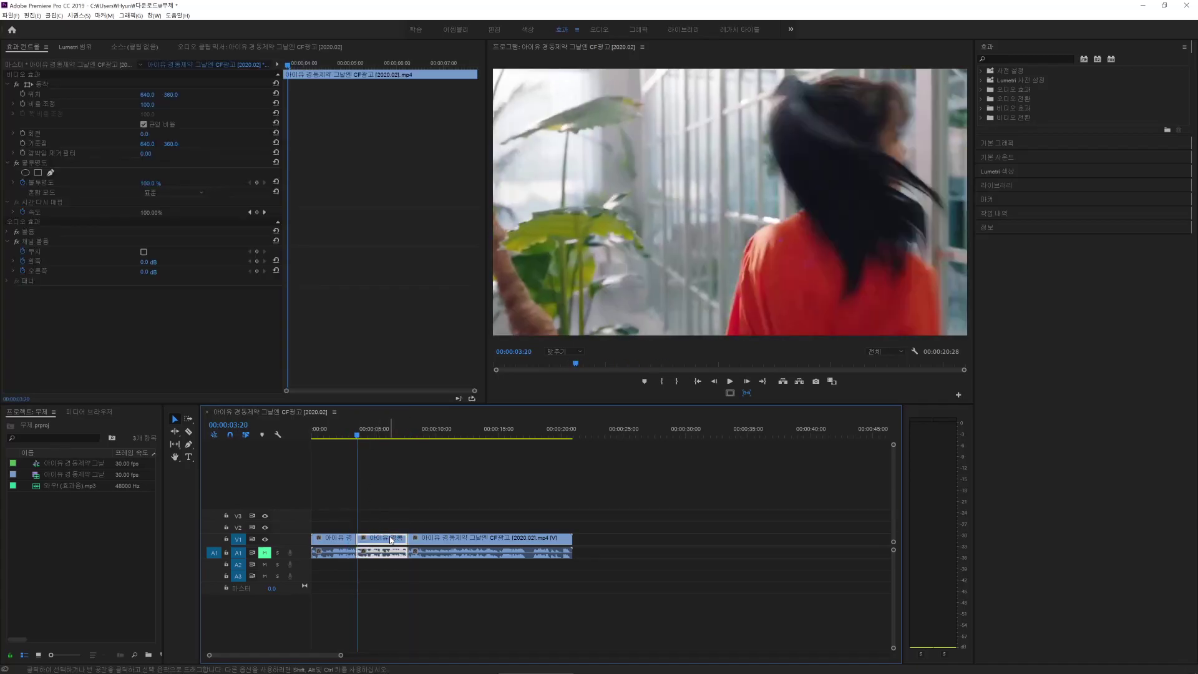
pyautogui.click(392, 520)
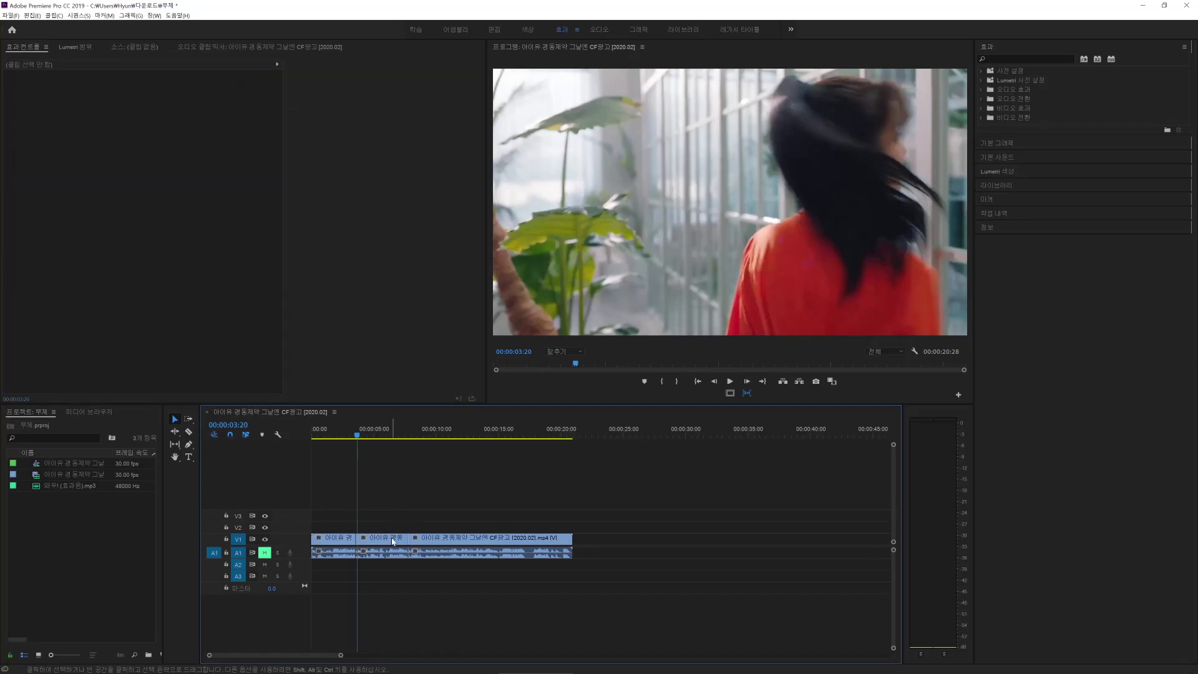
pyautogui.moveTo(393, 541); pyautogui.dragTo(393, 528)
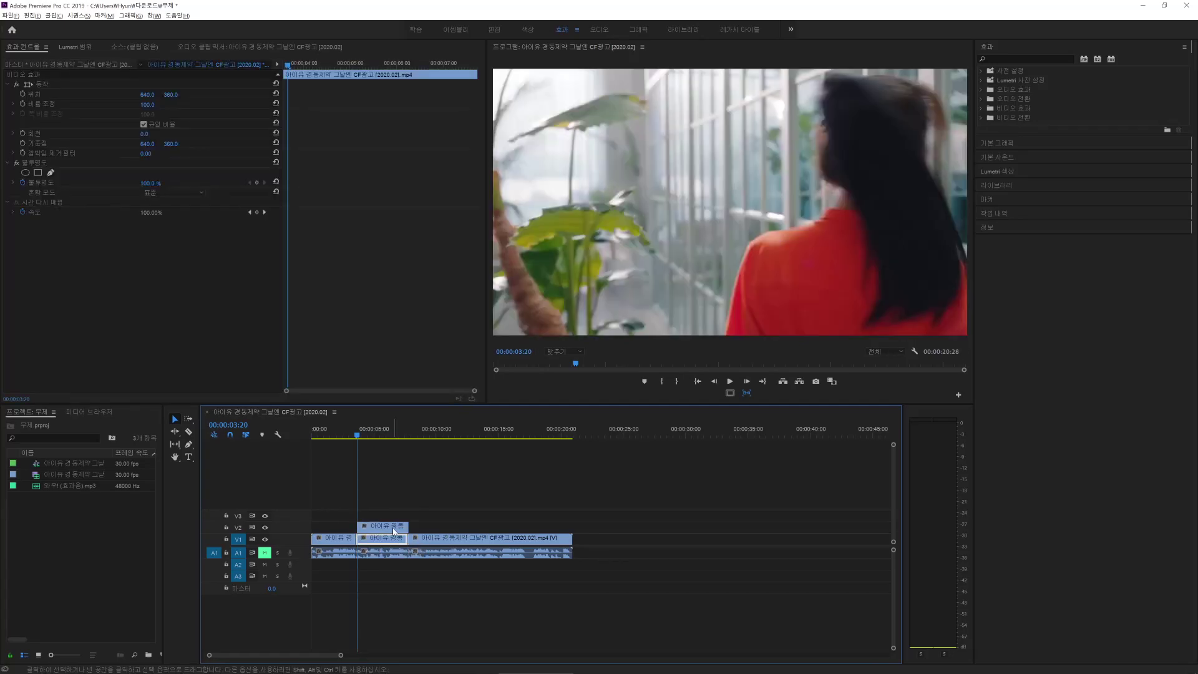
pyautogui.click(394, 528)
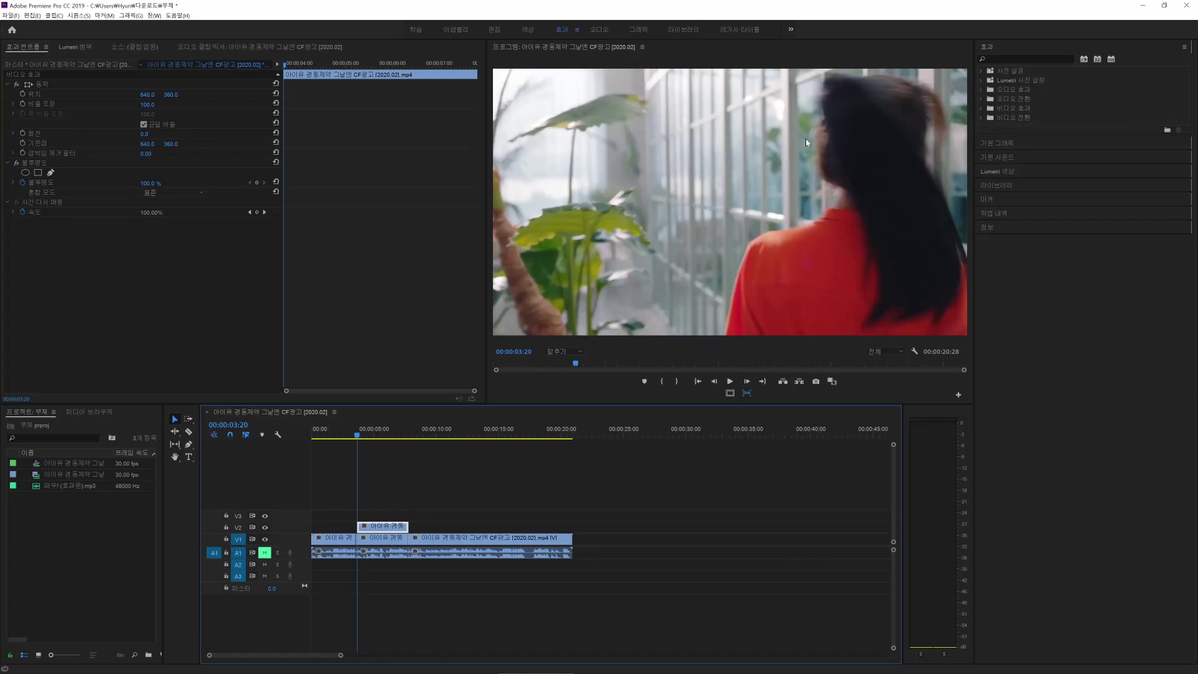
# - Find the Gaussian Blur effect (가우시안 흐림) by searching 가우시안 and apply it to the duplicated clip on V2
pyautogui.click(1027, 57)
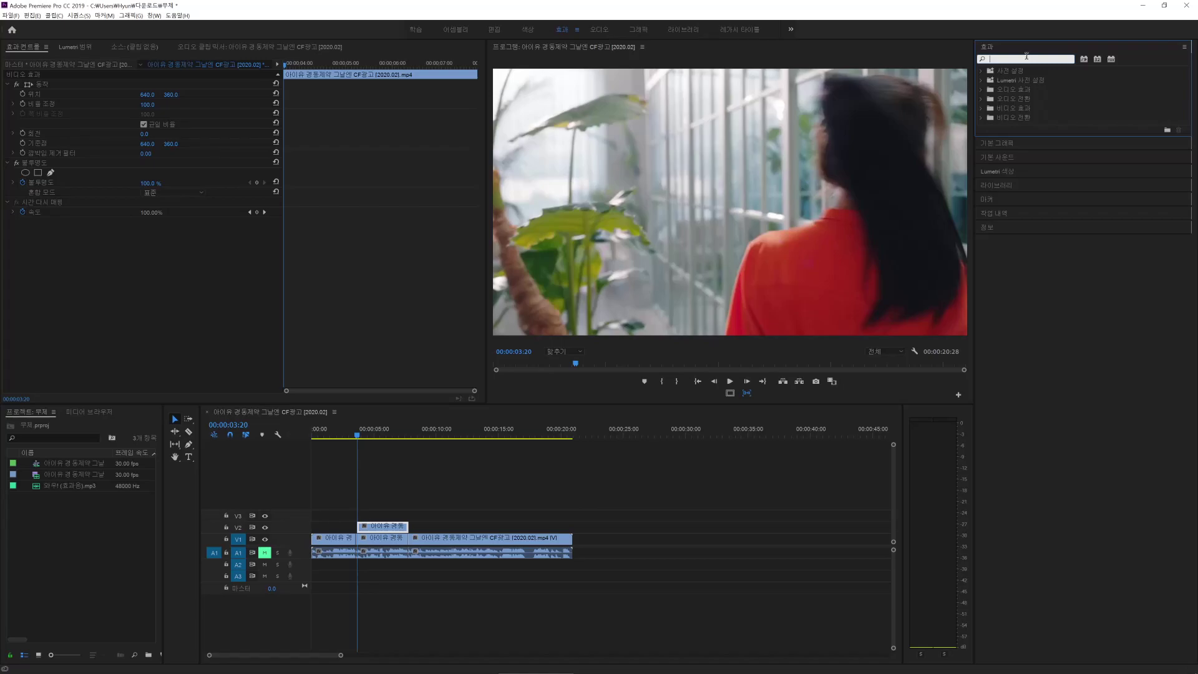
pyautogui.write('가우')
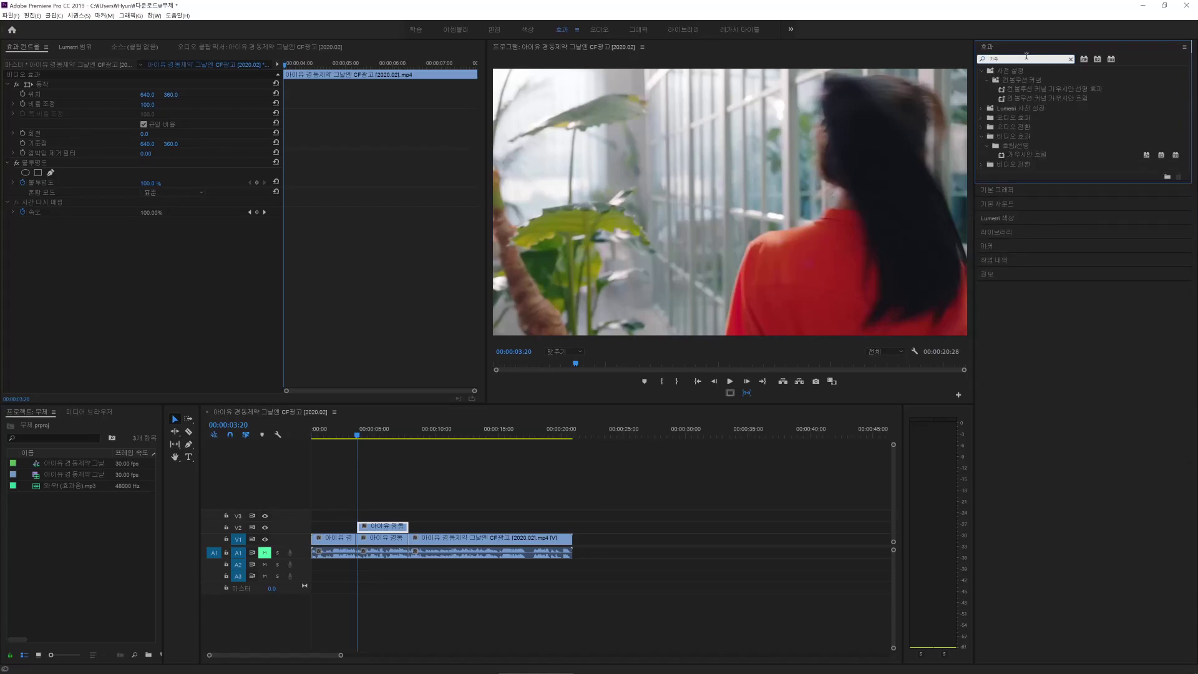
pyautogui.write('시안')
pyautogui.click(1036, 155)
pyautogui.moveTo(696, 222); pyautogui.dragTo(400, 527)
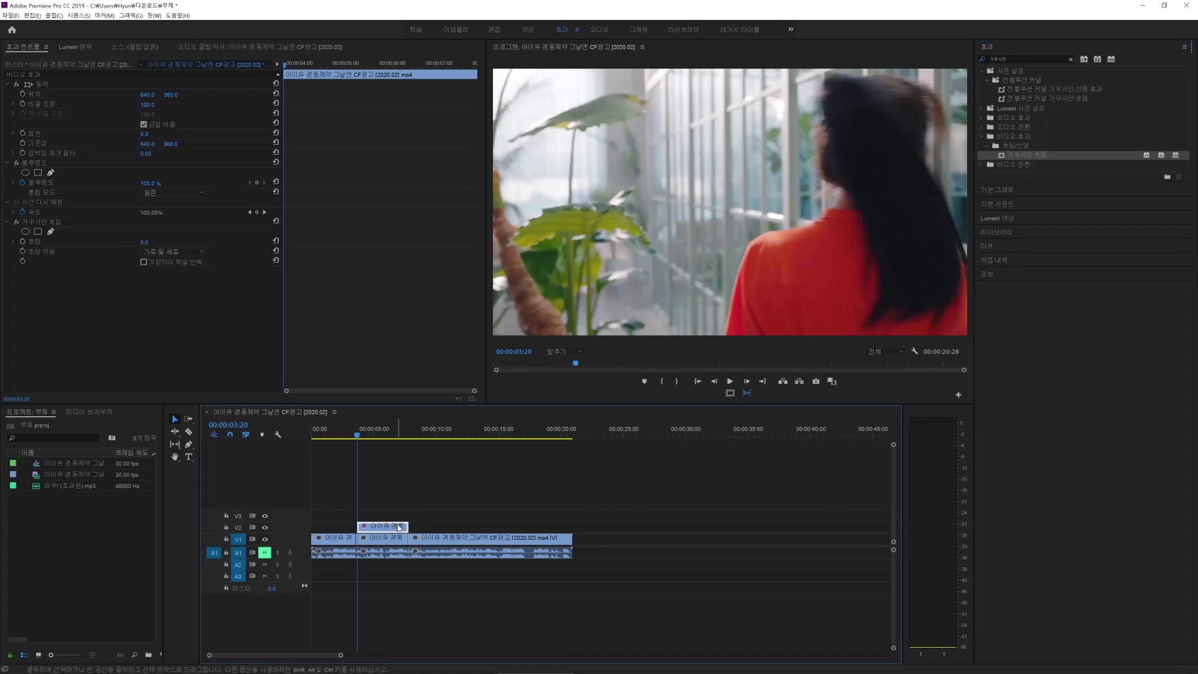
# - Set the Gaussian Blur amount to 100 and the V2 clip's blend mode to Screen (화면)
pyautogui.moveTo(358, 437); pyautogui.dragTo(362, 441)
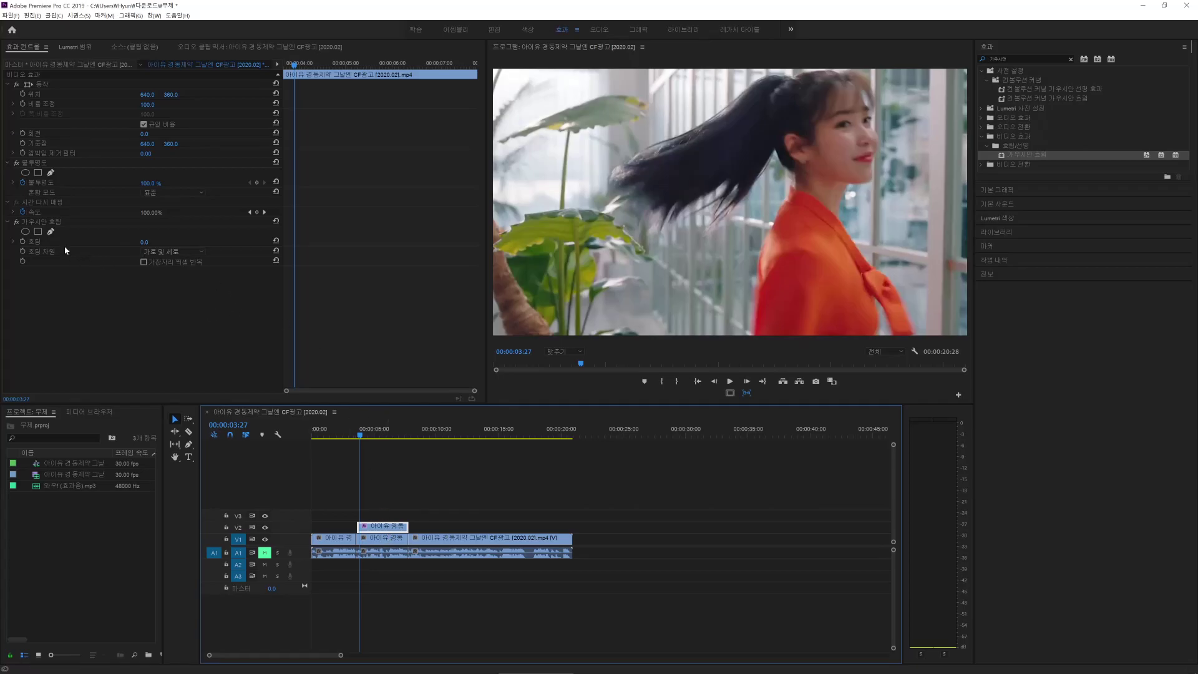
pyautogui.moveTo(140, 242); pyautogui.dragTo(200, 242)
pyautogui.click(151, 241)
pyautogui.click(167, 289)
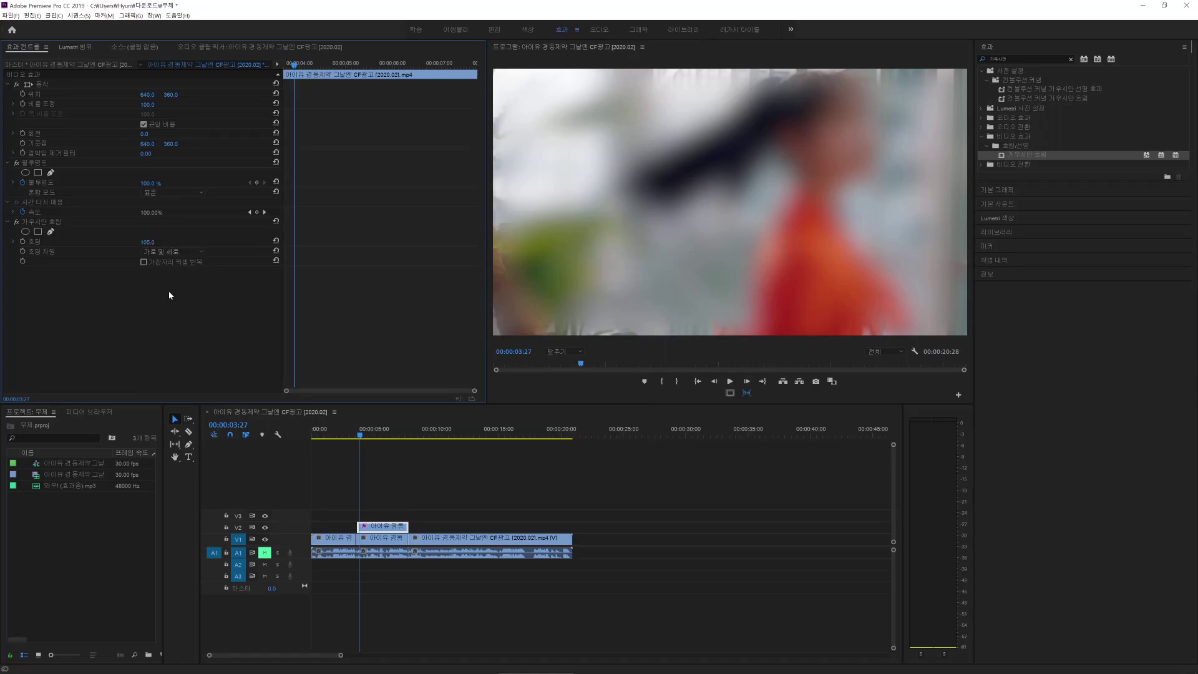
pyautogui.click(151, 243)
pyautogui.write('100')
pyautogui.press('Return')
pyautogui.click(161, 193)
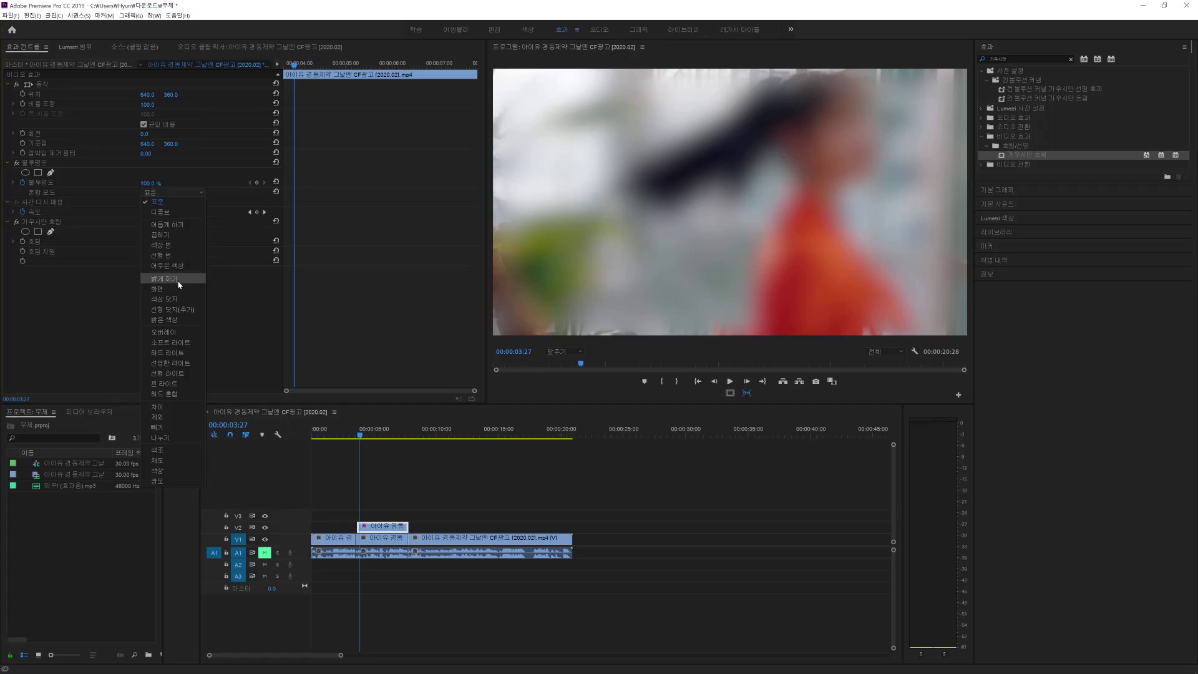
pyautogui.click(156, 289)
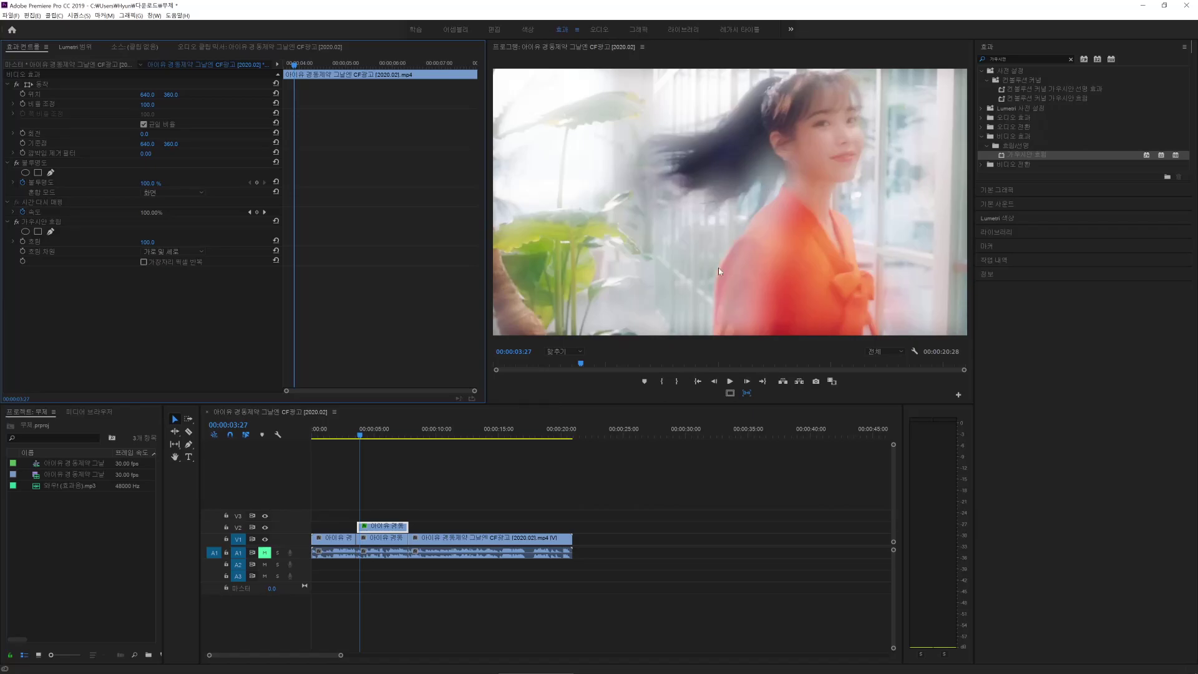
# - Play the transition into the blurred segment from about 00:00:02:28 and set its Gaussian Blur amount to 88
pyautogui.click(361, 437)
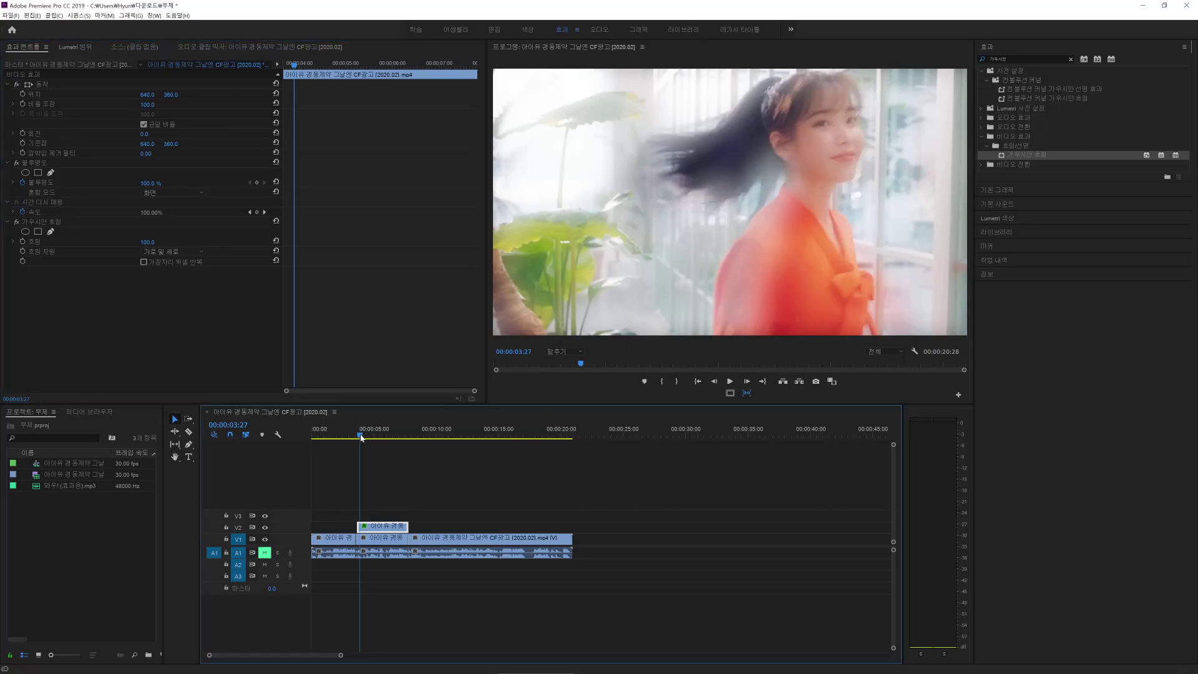
pyautogui.moveTo(361, 437); pyautogui.dragTo(348, 437)
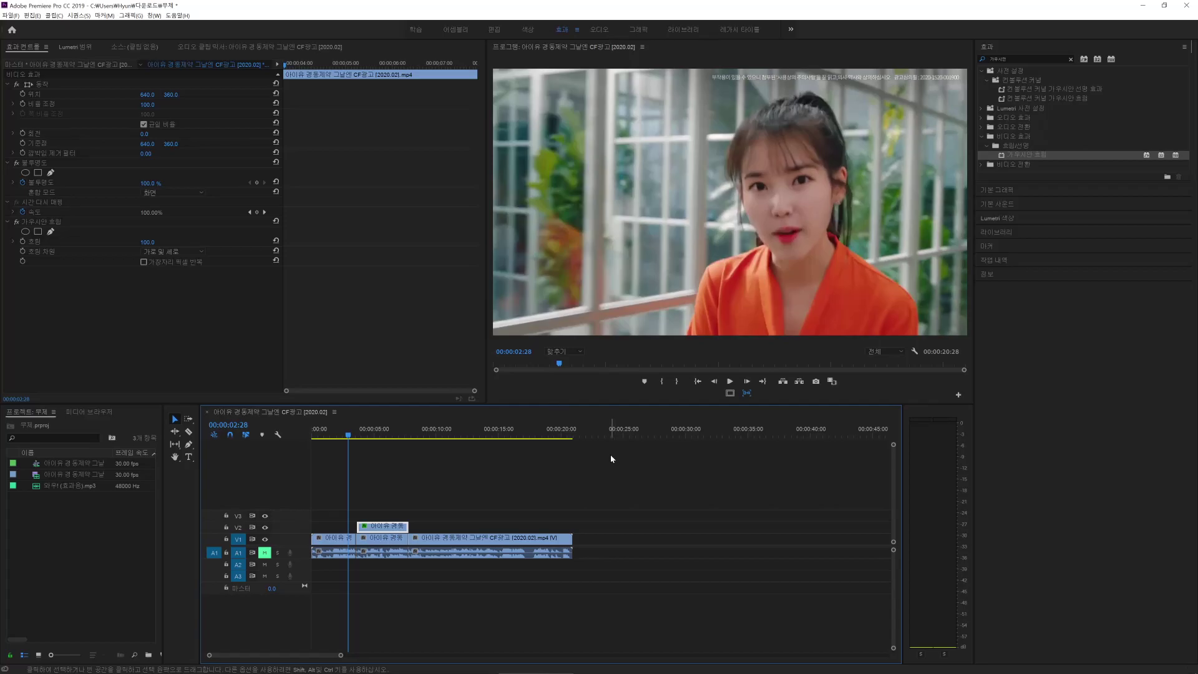
pyautogui.press('space')
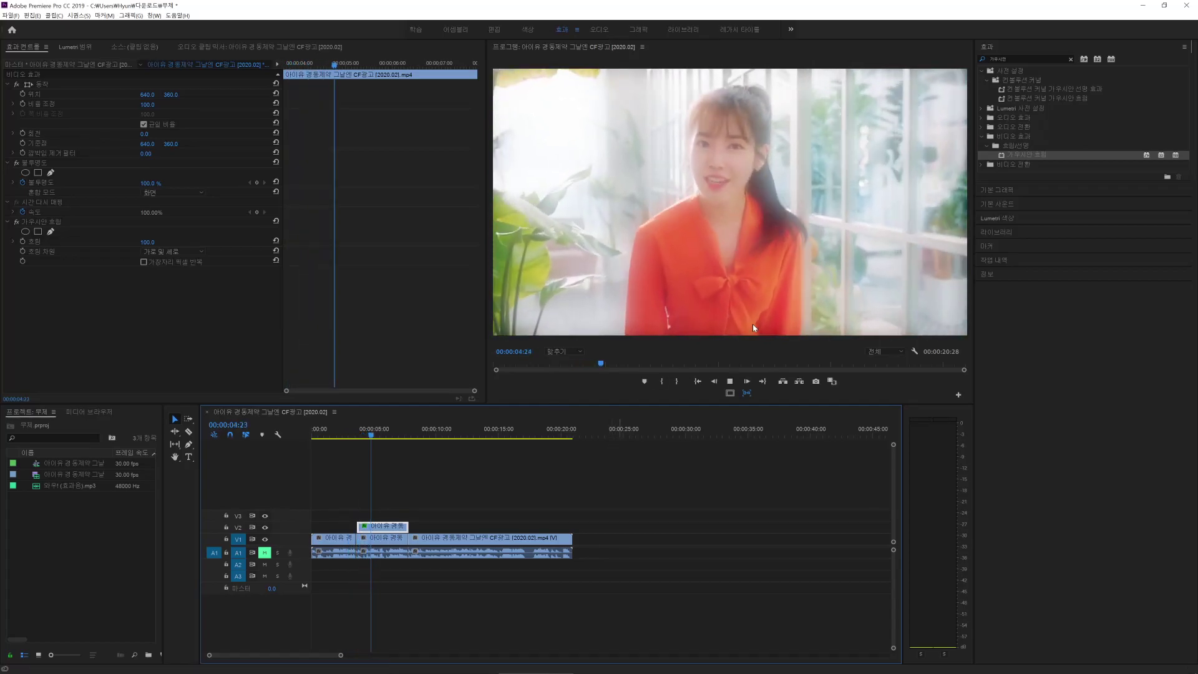
pyautogui.press('space')
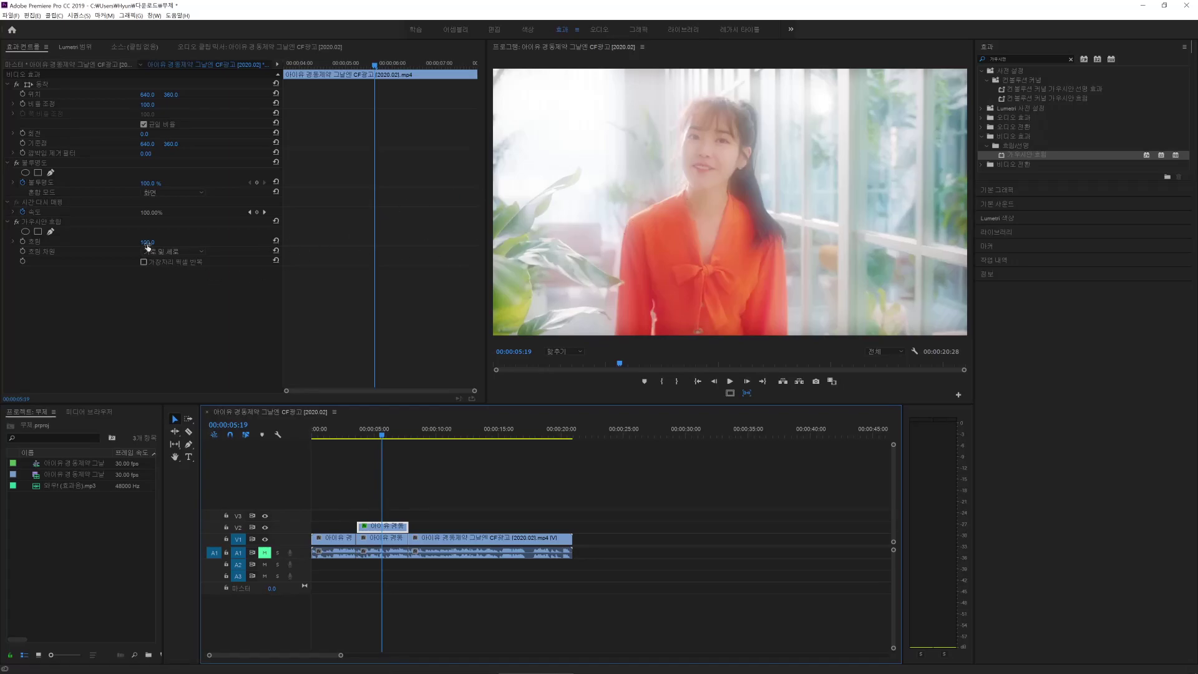
pyautogui.moveTo(148, 242); pyautogui.dragTo(143, 243)
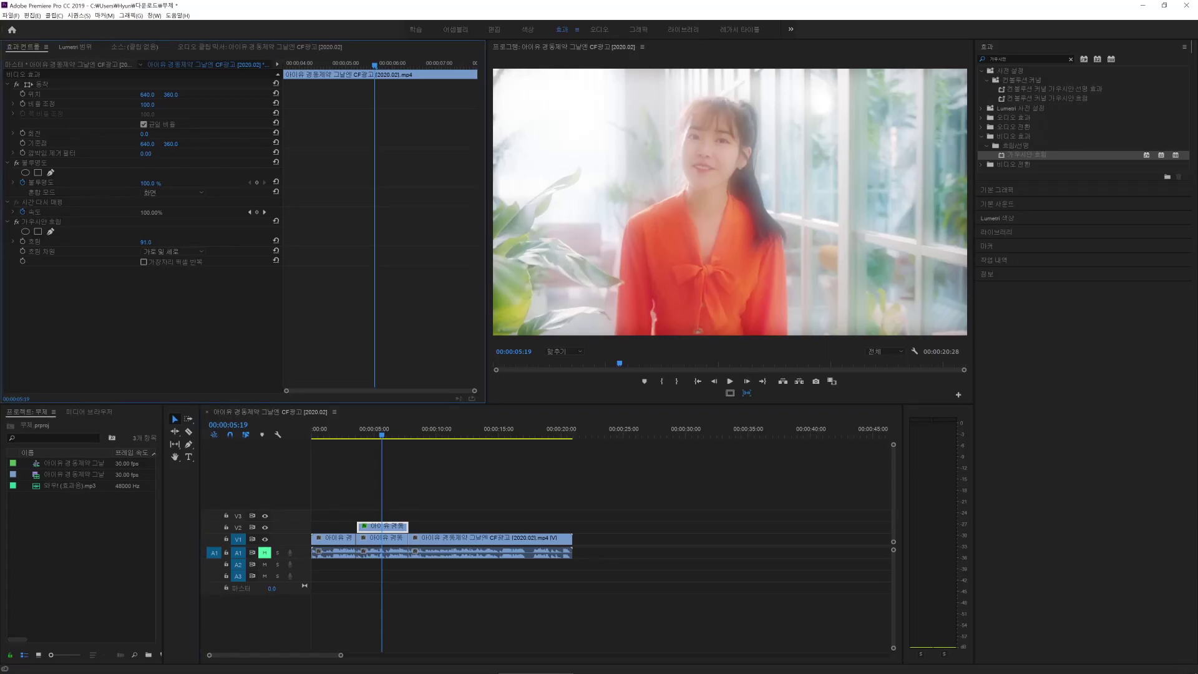
pyautogui.click(365, 439)
pyautogui.moveTo(365, 439); pyautogui.dragTo(360, 440)
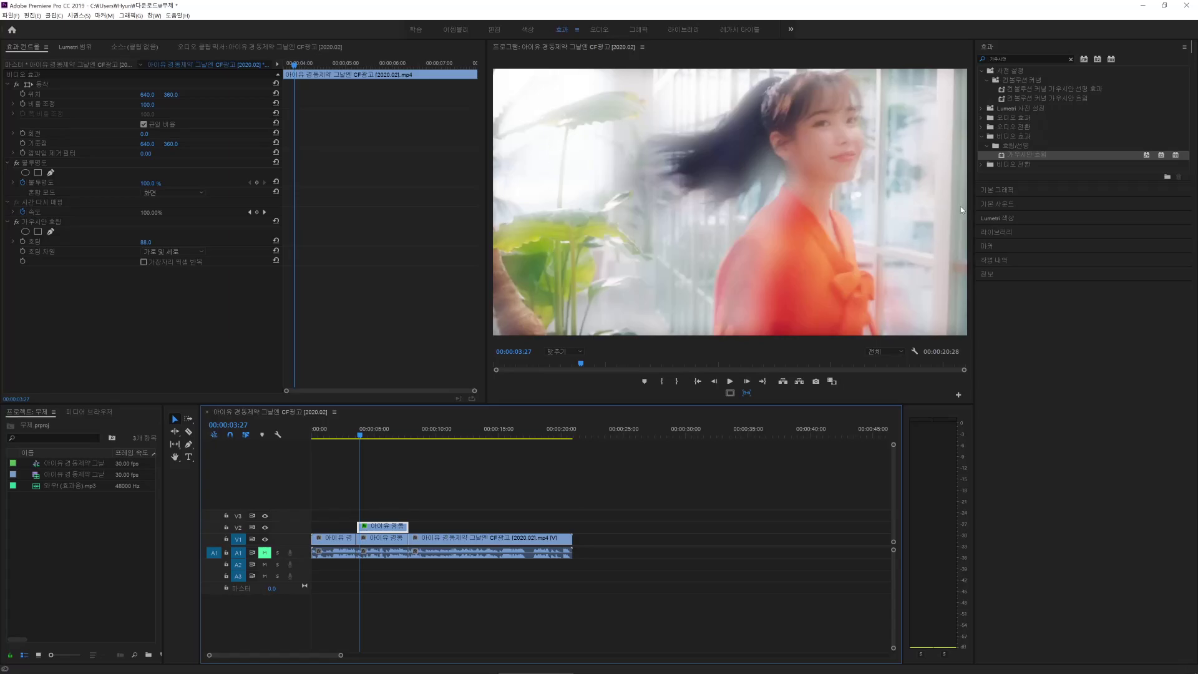
# - Place the sound effect 와우! (효과음).mp3 on track A2 at the start of the blurred segment and play the result
pyautogui.moveTo(57, 490); pyautogui.dragTo(360, 568)
pyautogui.click(351, 437)
pyautogui.press('space')
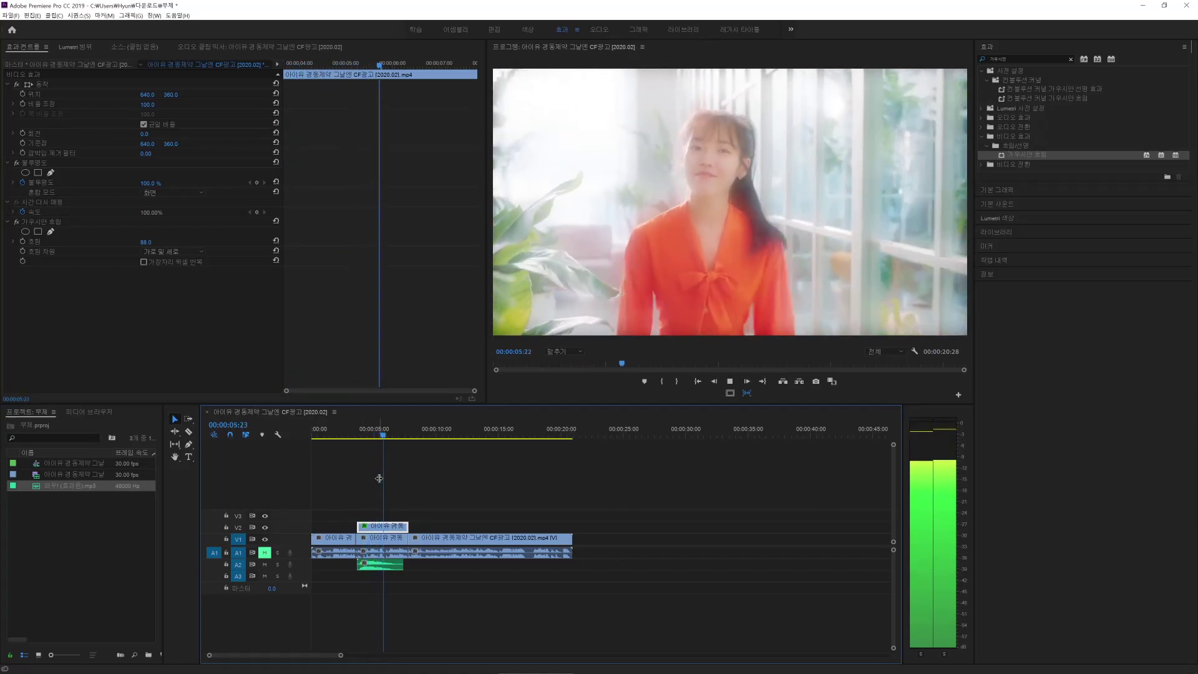
pyautogui.press('space')
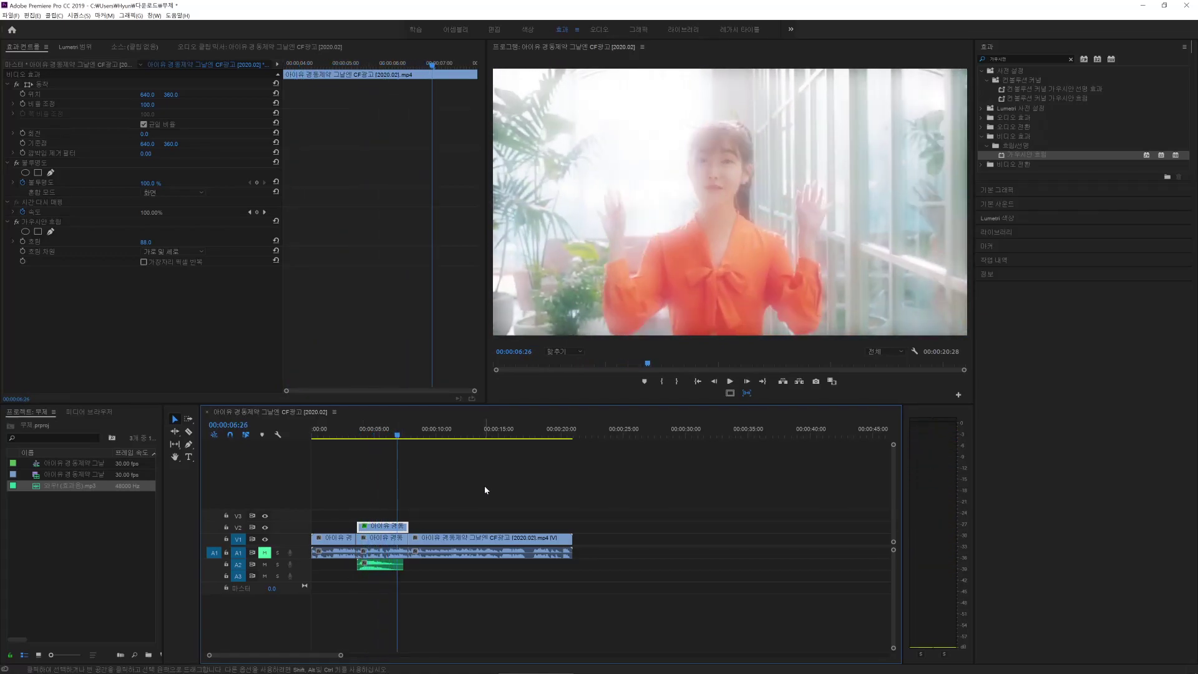